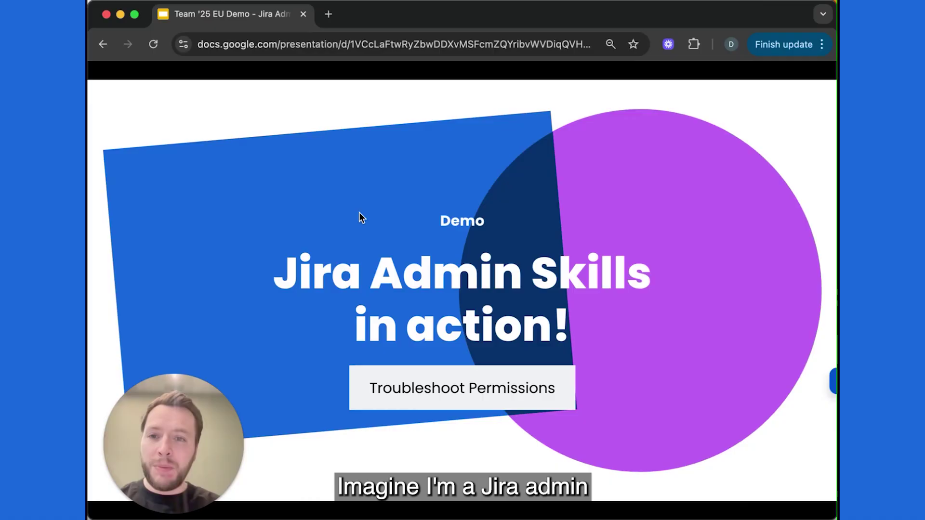
Step: Advance the deck to the slide with the colleague's message about HTID-1 not opening
{"action": "key", "text": "Right"}
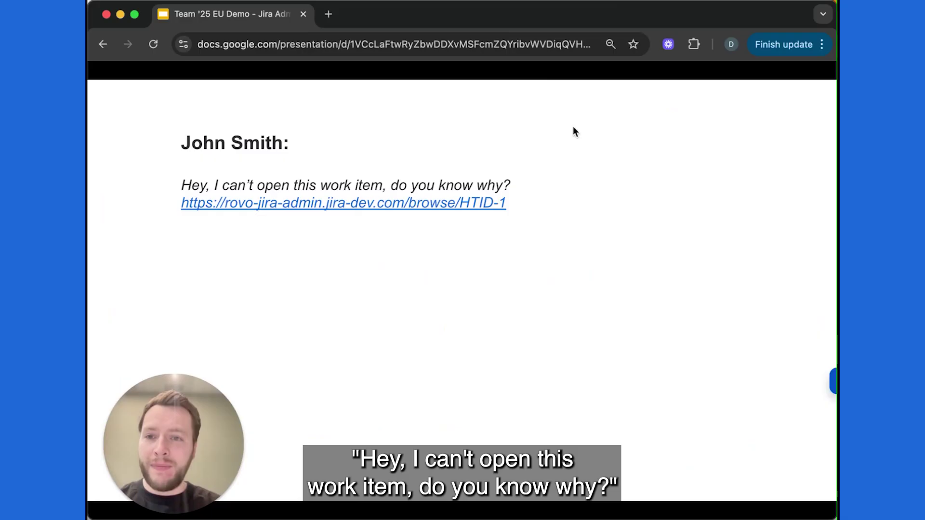
Step: Open HTID-1 and ask Rovo why the colleague can't access it; Rovo cites the missing Browse Projects role
{"action": "left_click", "coordinate": [333, 204]}
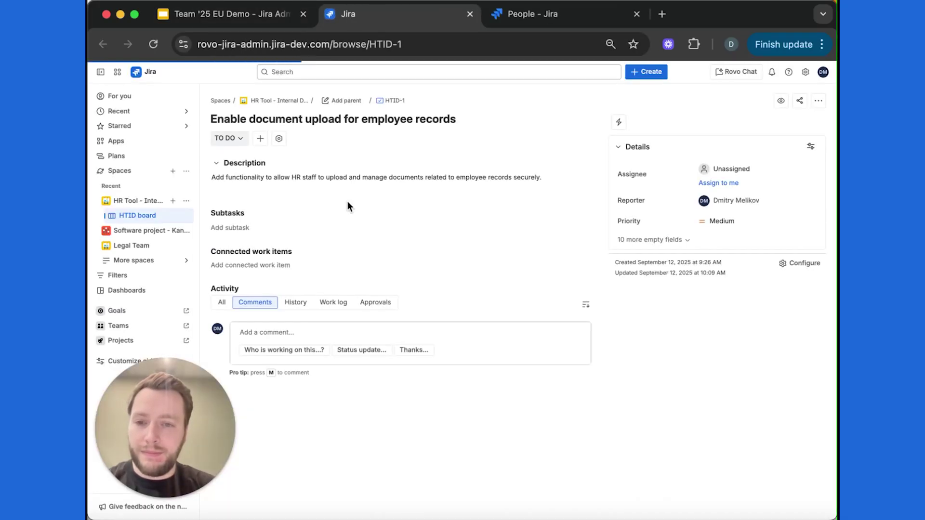
{"action": "key", "text": "Return"}
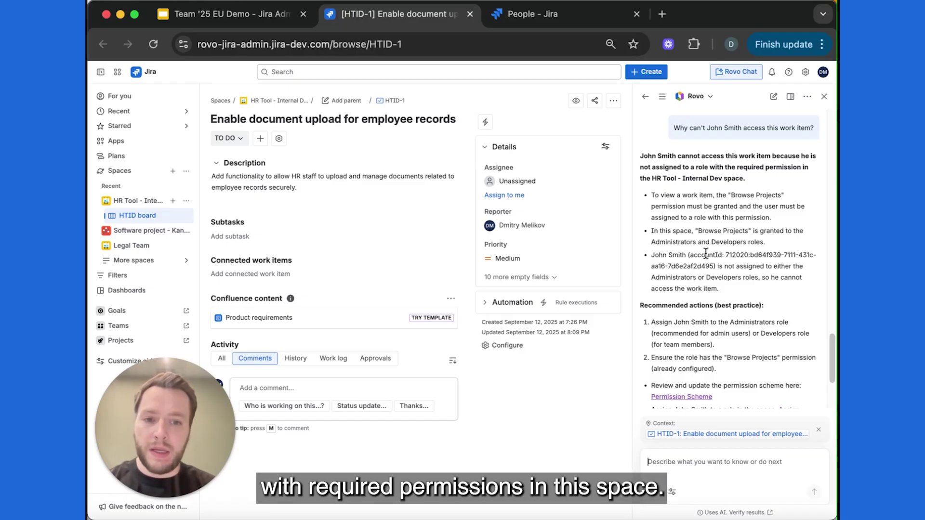
{"action": "scroll", "coordinate": [703, 205], "scroll_direction": "down", "scroll_amount": 1}
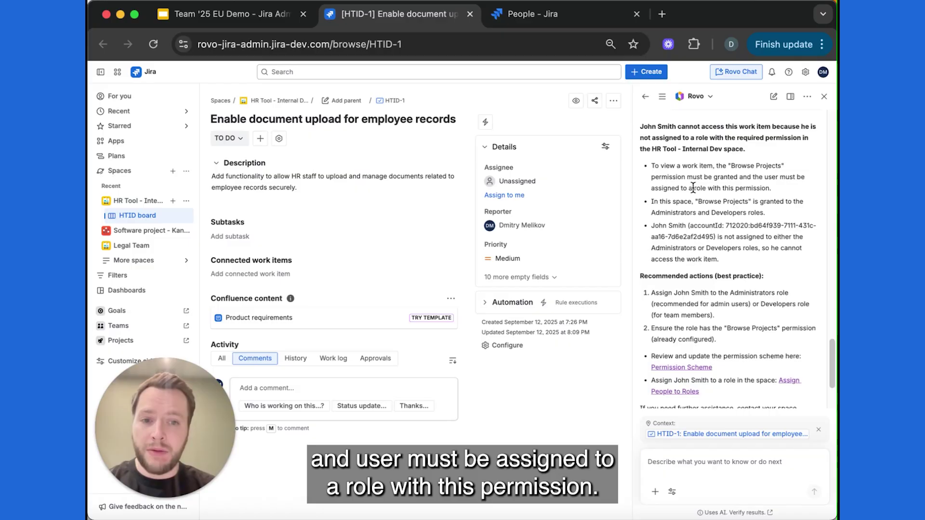
{"action": "scroll", "coordinate": [704, 186], "scroll_direction": "down", "scroll_amount": 1}
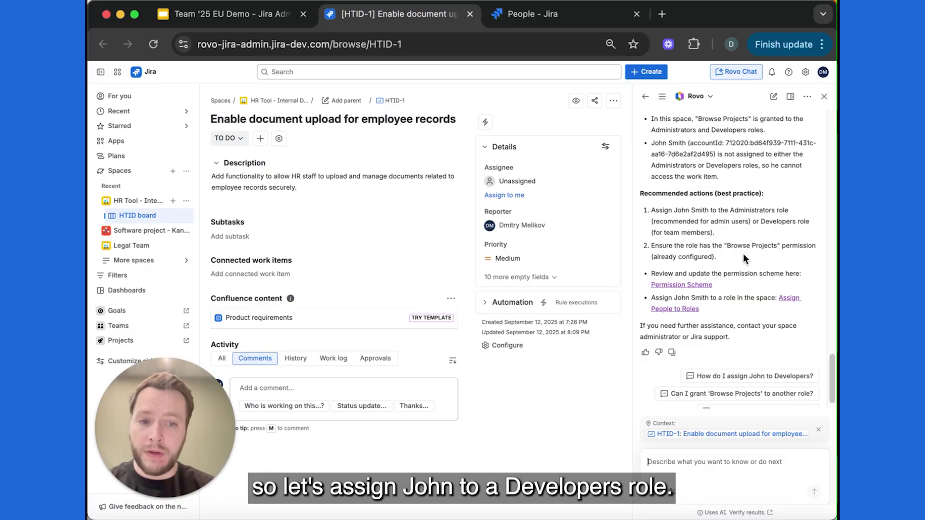
Step: Add the colleague to the HR Tool - Internal Dev space's people with the Developers role
{"action": "left_click", "coordinate": [676, 309]}
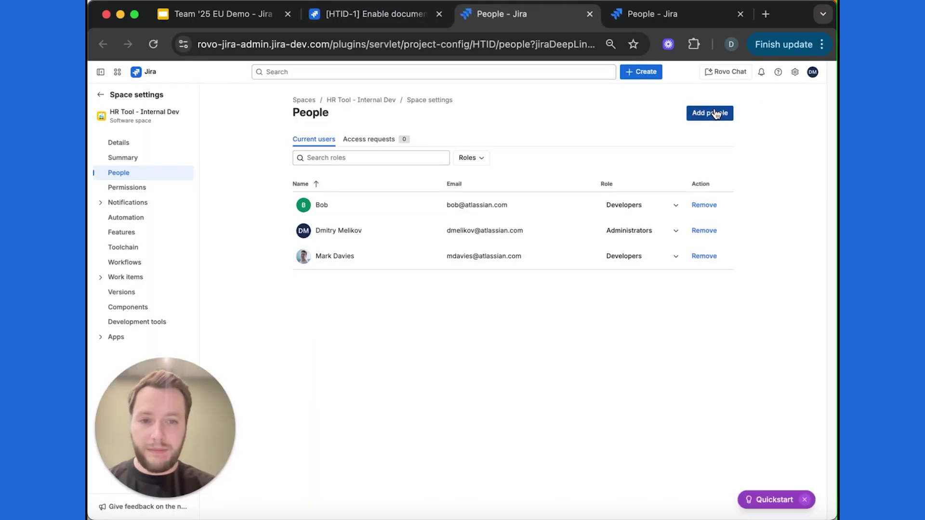
{"action": "left_click", "coordinate": [710, 113]}
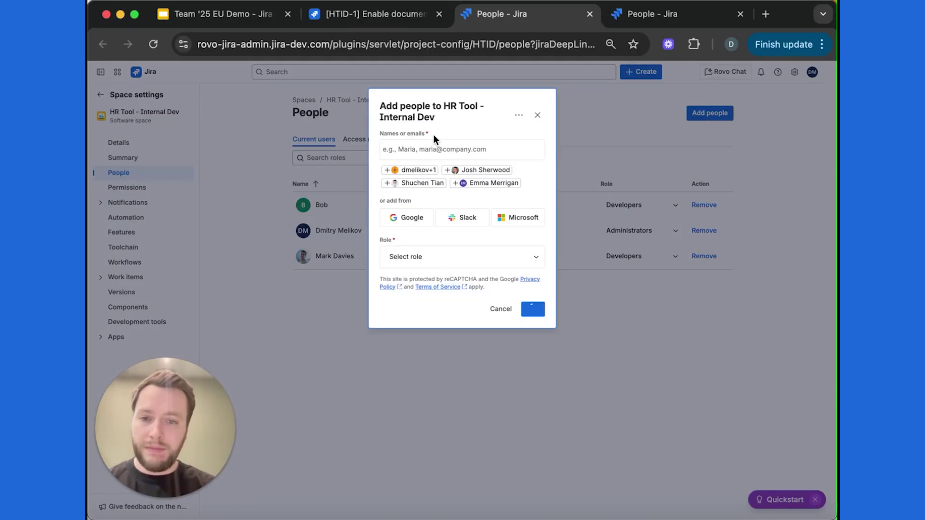
{"action": "type", "text": "Joh Sm"}
{"action": "key", "text": "Return"}
{"action": "left_click", "coordinate": [421, 257]}
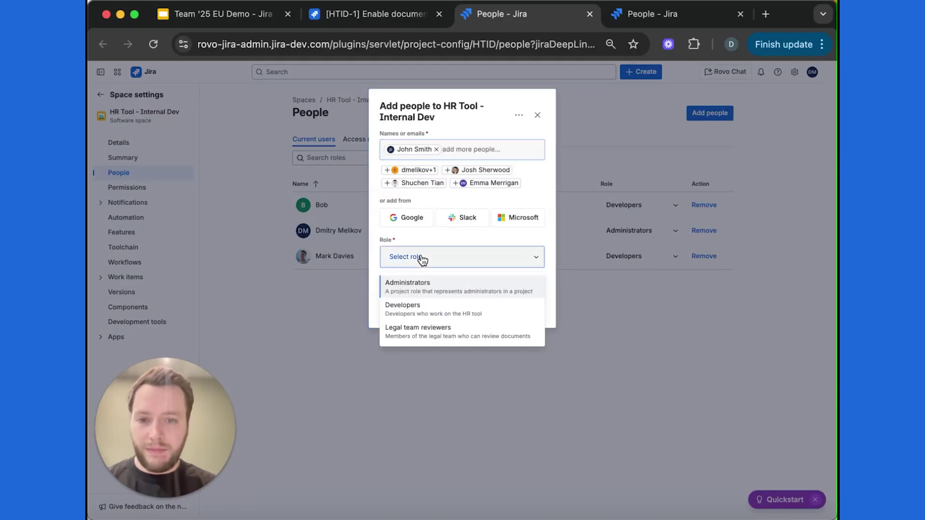
{"action": "left_click", "coordinate": [430, 301]}
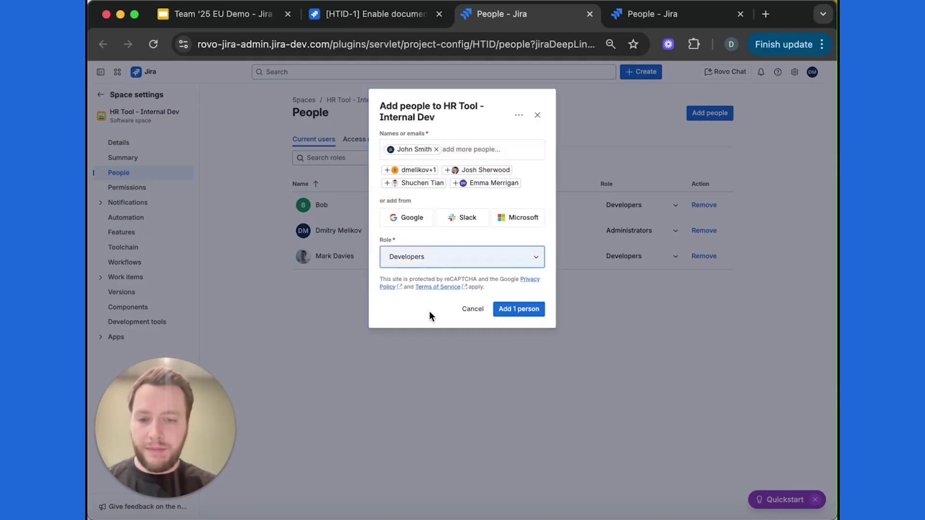
{"action": "left_click", "coordinate": [539, 312]}
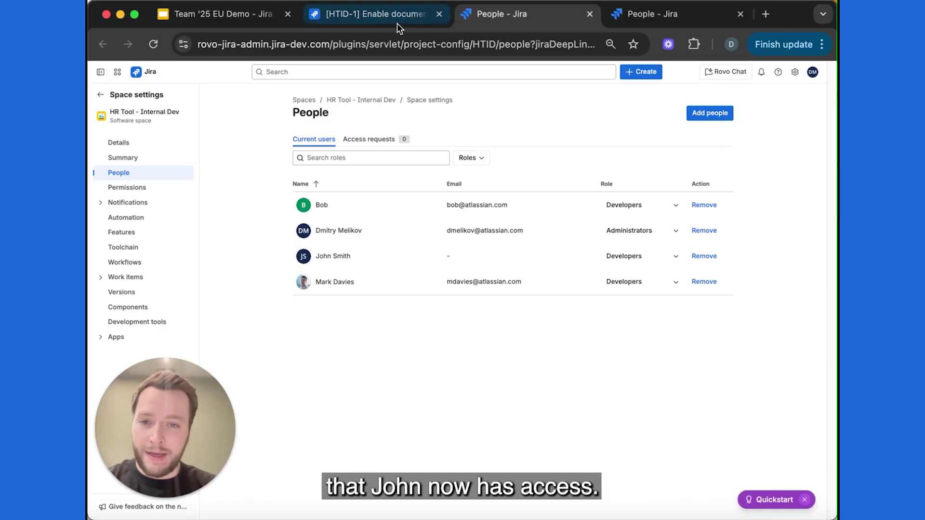
Step: On HTID-1, ask Rovo whether the colleague can access it now, then advance to the Workflow Builder Agent slide
{"action": "left_click", "coordinate": [384, 21]}
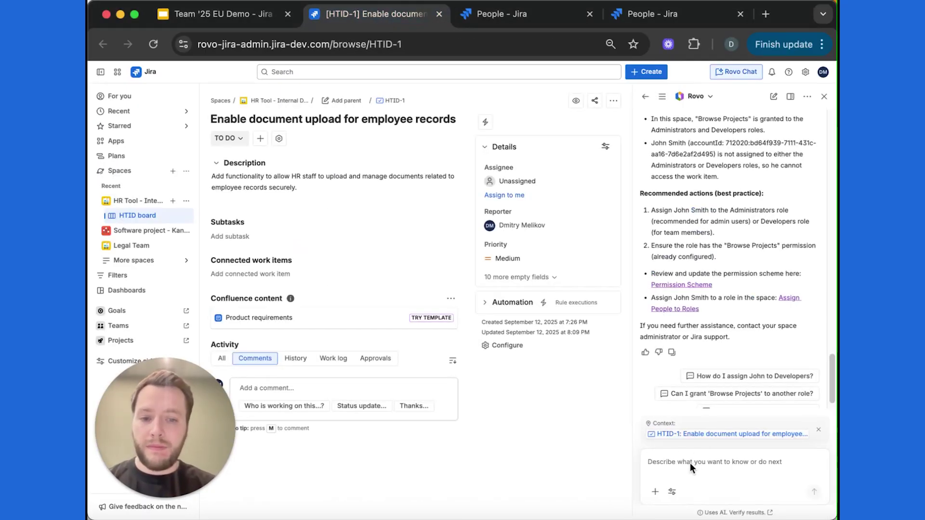
{"action": "left_click", "coordinate": [669, 463]}
{"action": "type", "text": "Can John access this work item now?"}
{"action": "key", "text": "Return"}
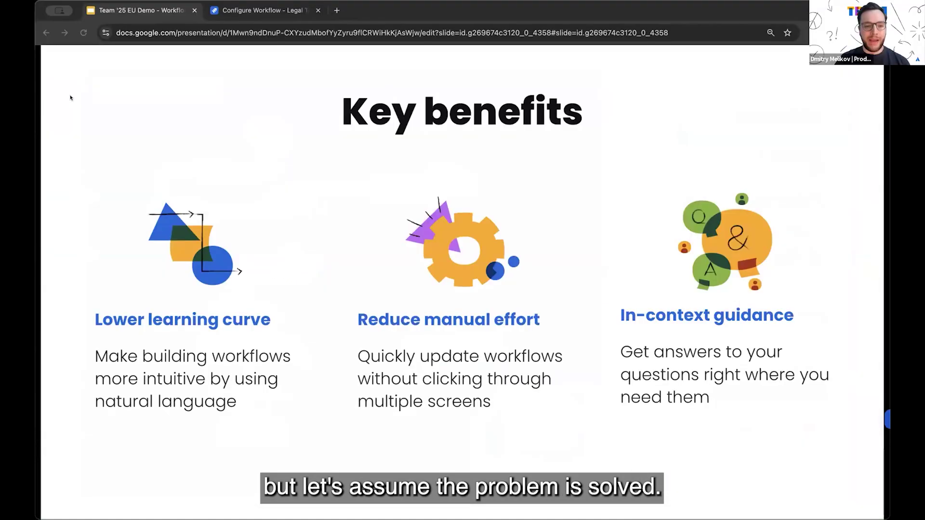
{"action": "key", "text": "Right"}
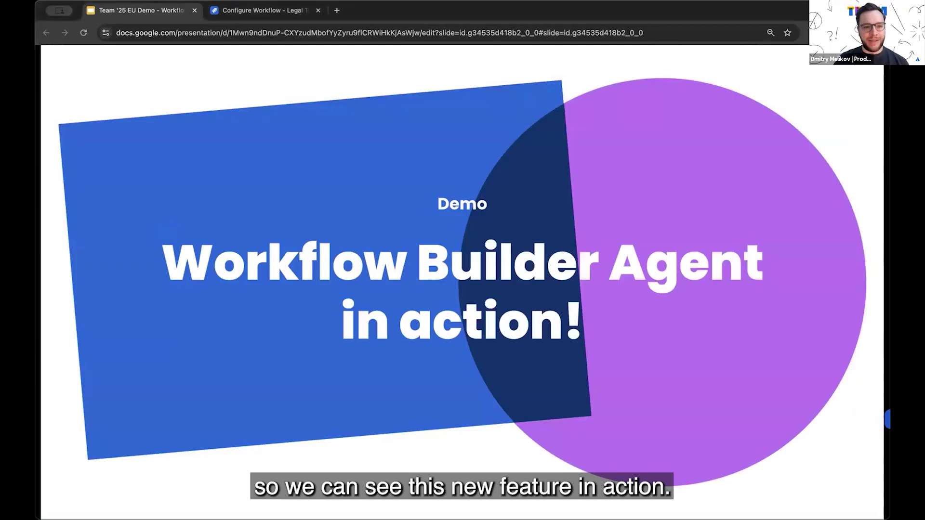
Step: Switch to the Configure Workflow - Legal Team tab to show the workflow diagram
{"action": "key", "text": "ctrl+Tab"}
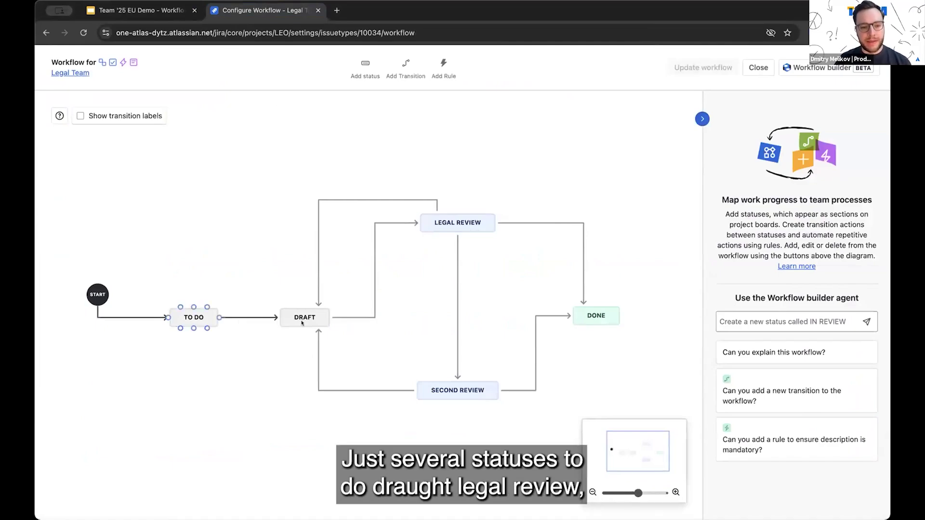
Step: Highlight the LEGAL REVIEW status's transitions, then bring up the Workflow builder agent chat
{"action": "left_click", "coordinate": [440, 221]}
{"action": "left_click", "coordinate": [480, 381]}
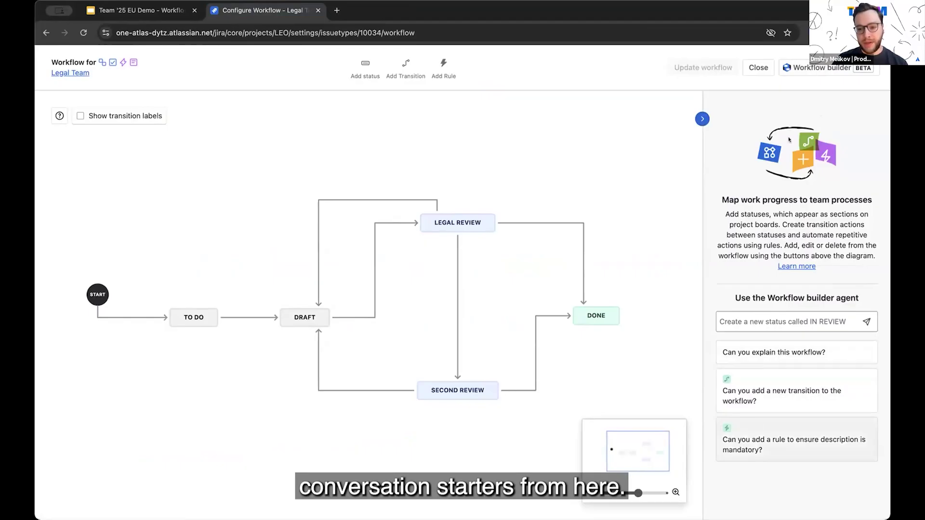
{"action": "left_click", "coordinate": [817, 69]}
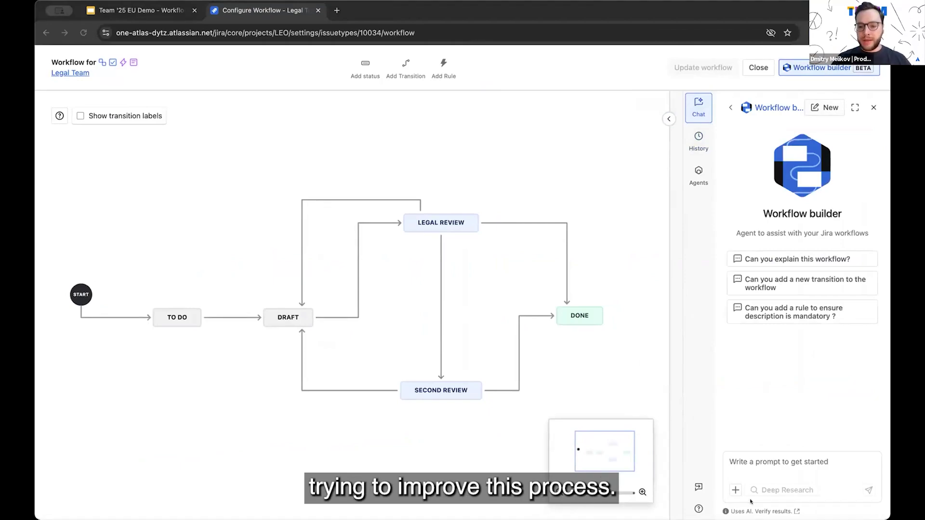
Step: Send the agent the Contract Negotiation Cycle prompt for Negotiation and Approval statuses
{"action": "left_click", "coordinate": [752, 463]}
{"action": "type", "text": "Suggest a process and required statuses and transitions to support a new use case for Contract Negotiation Cycle. Reuse existing Legal review status for this process."}
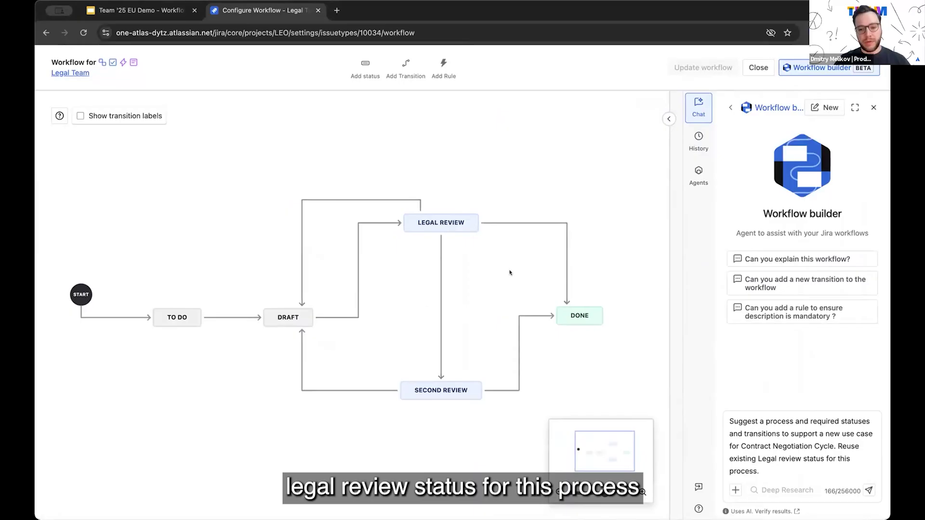
{"action": "left_click", "coordinate": [868, 489]}
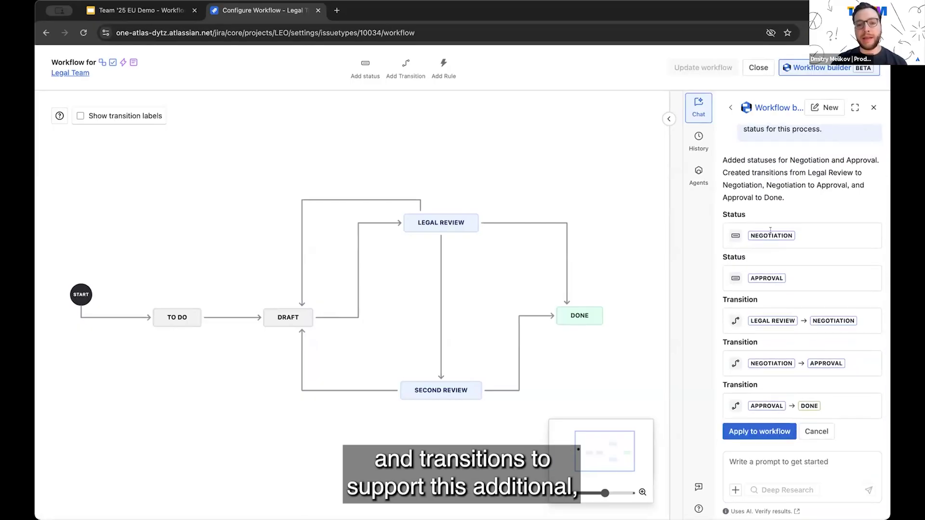
Step: Apply the Negotiation and Approval statuses, arrange them in the diagram, and have the agent remove their global transitions
{"action": "left_click", "coordinate": [754, 431]}
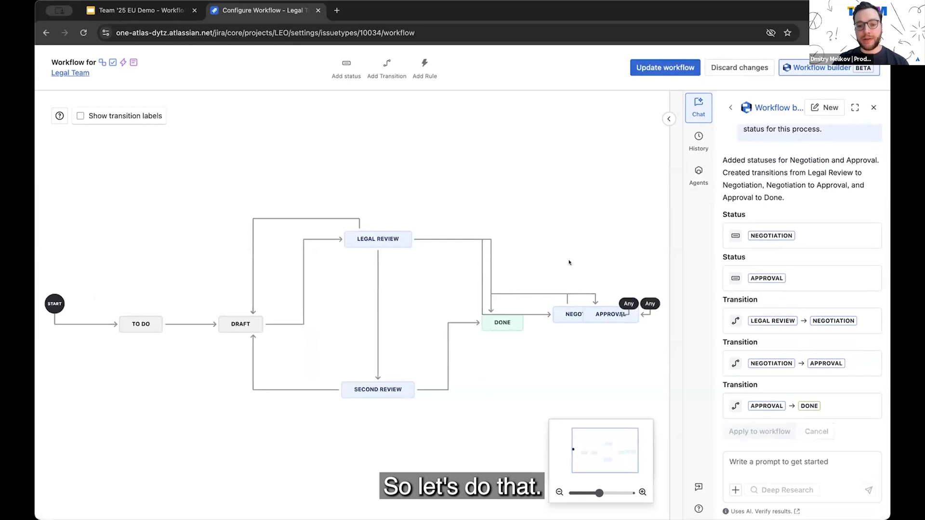
{"action": "left_click_drag", "start_coordinate": [573, 315], "coordinate": [483, 140]}
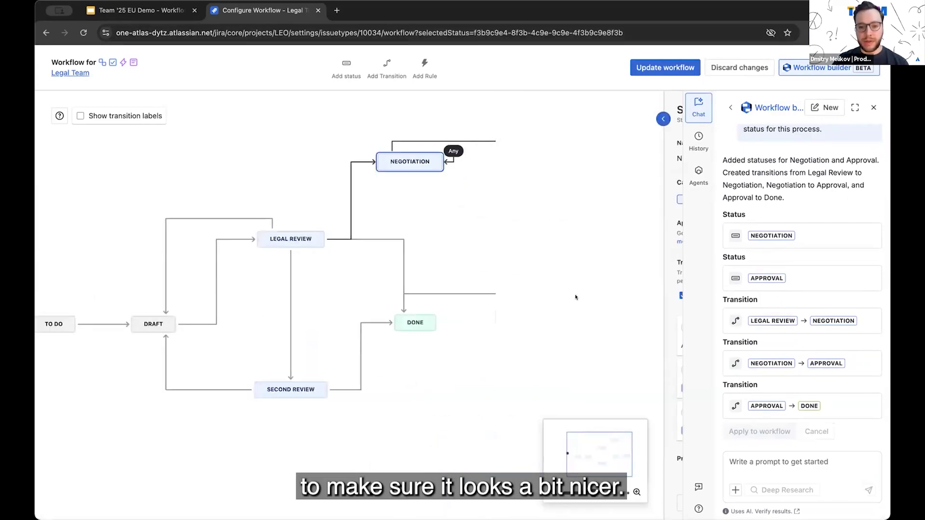
{"action": "left_click_drag", "start_coordinate": [575, 297], "coordinate": [622, 295]}
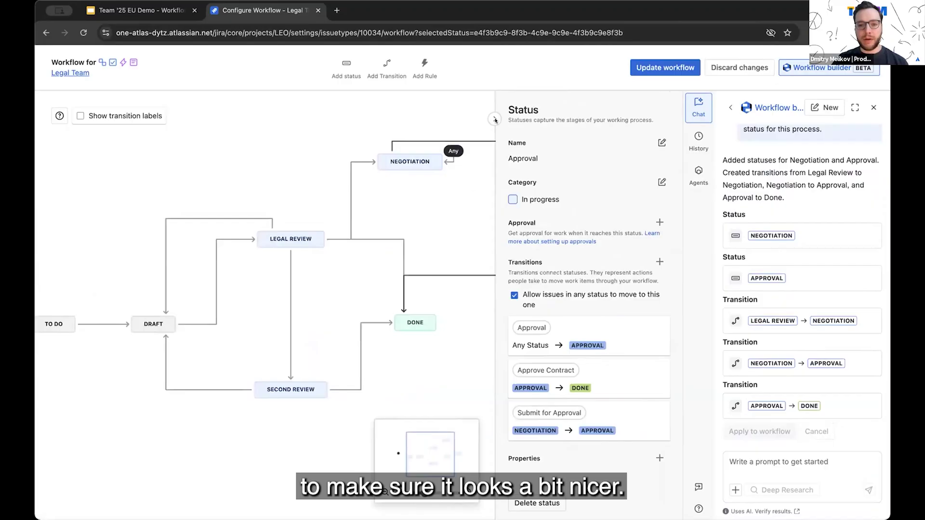
{"action": "left_click", "coordinate": [491, 118]}
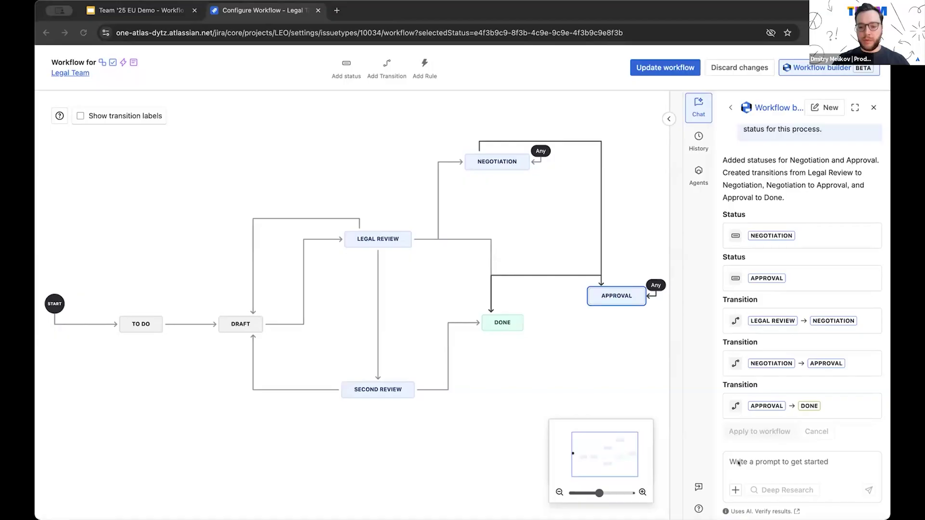
{"action": "type", "text": "Remove global transitions"}
{"action": "key", "text": "Return"}
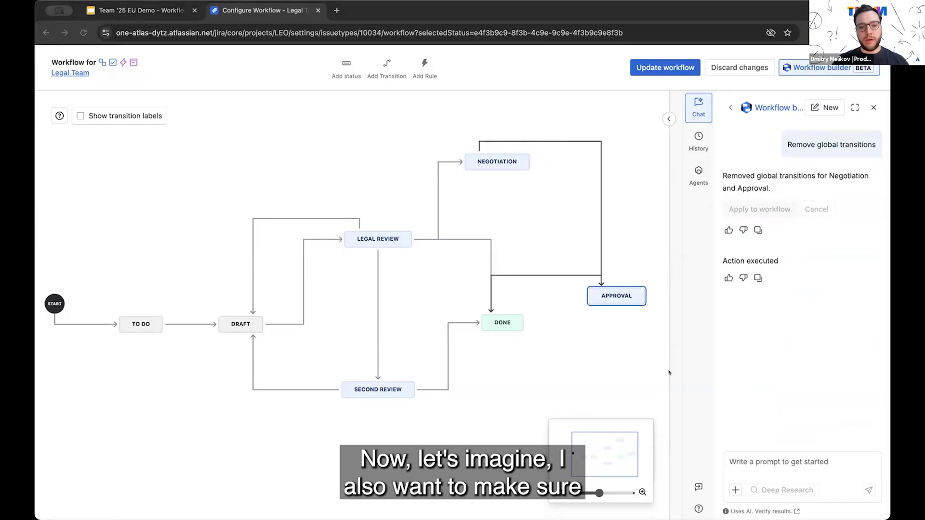
Step: Ask the agent to let only one named colleague move work items from Approval to Done
{"action": "left_click", "coordinate": [771, 467]}
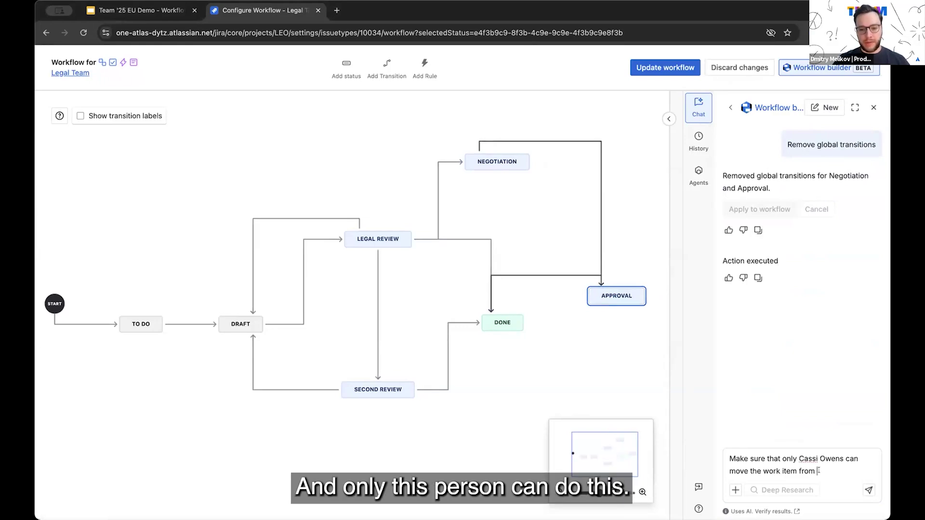
{"action": "type", "text": "Approval d"}
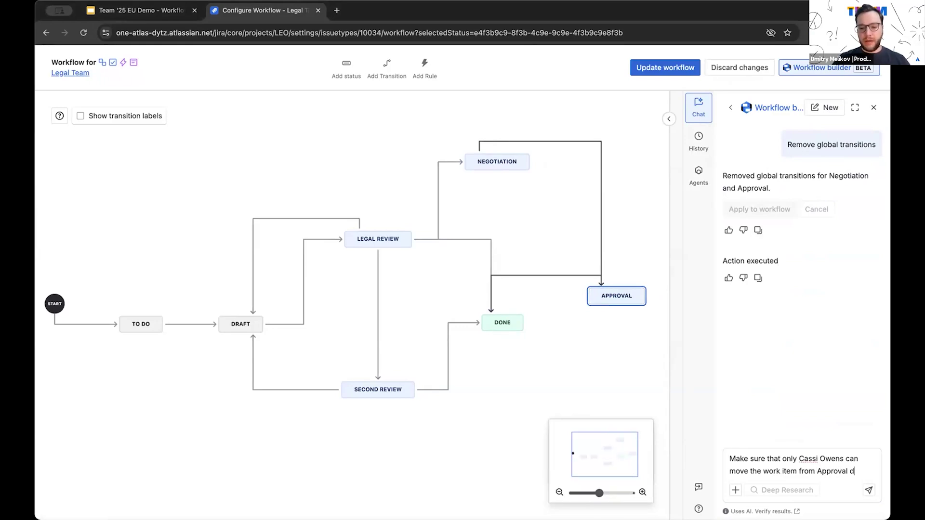
{"action": "key", "text": "BackSpace"}
{"action": "type", "text": "to Done"}
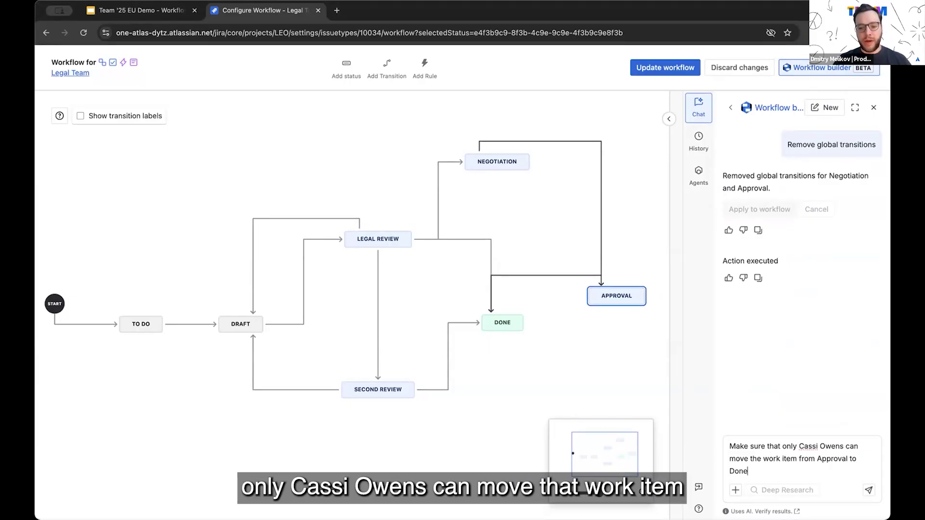
{"action": "left_click", "coordinate": [867, 490]}
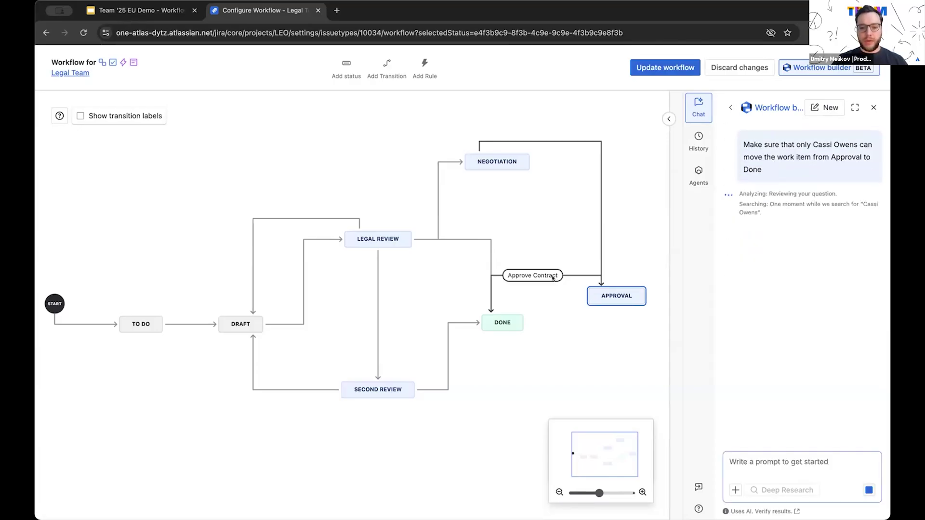
Step: Apply the suggested rule limiting the Approve Contract transition (Approval→Done) to the named colleague
{"action": "left_click", "coordinate": [543, 275]}
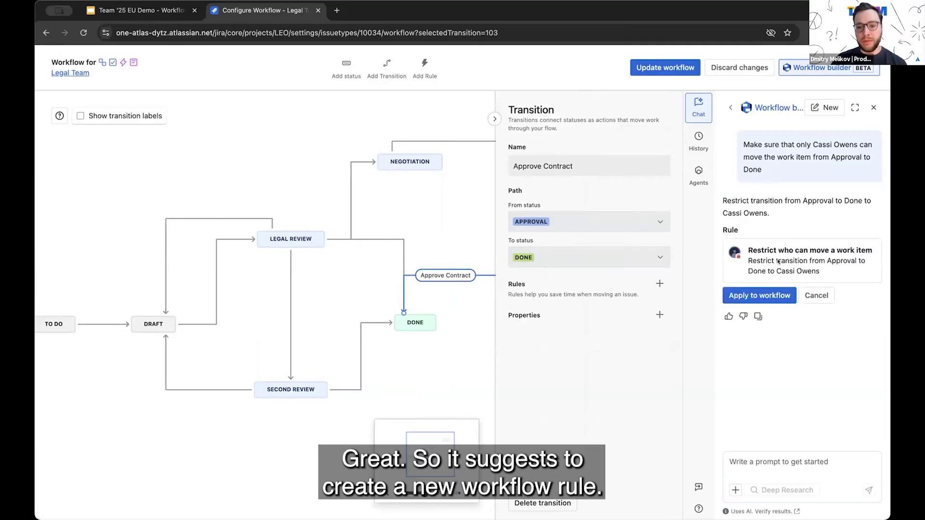
{"action": "left_click", "coordinate": [760, 297]}
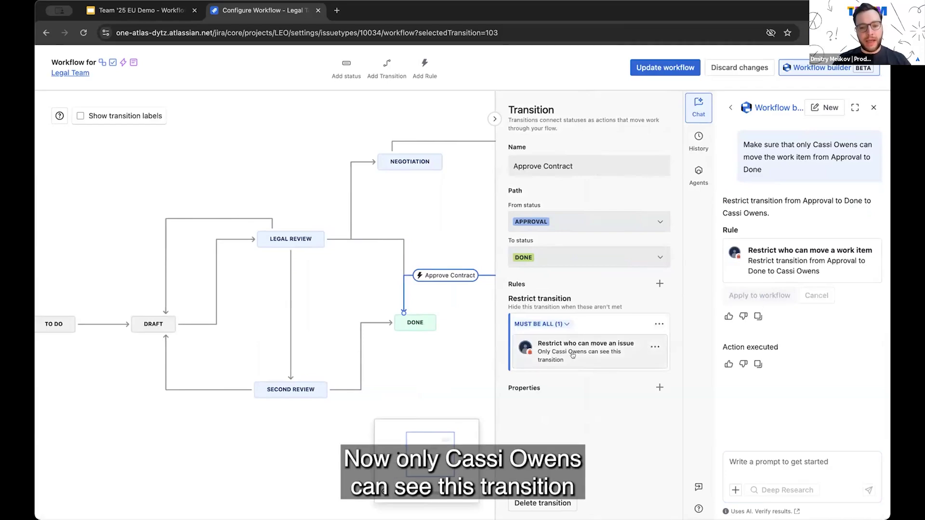
{"action": "left_click", "coordinate": [494, 118]}
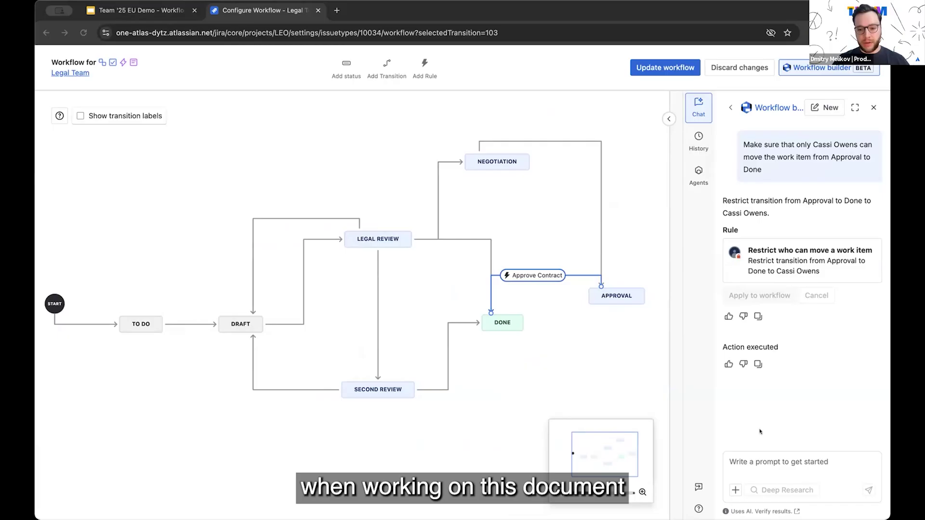
Step: Ask the workflow assistant to require start and due dates before Draft, then view Submit first draft
{"action": "left_click", "coordinate": [763, 460]}
{"action": "type", "text": "Before the document is moved to Draft status, make sure that both start date and due date are always set and due date is not more than 14 days from start date"}
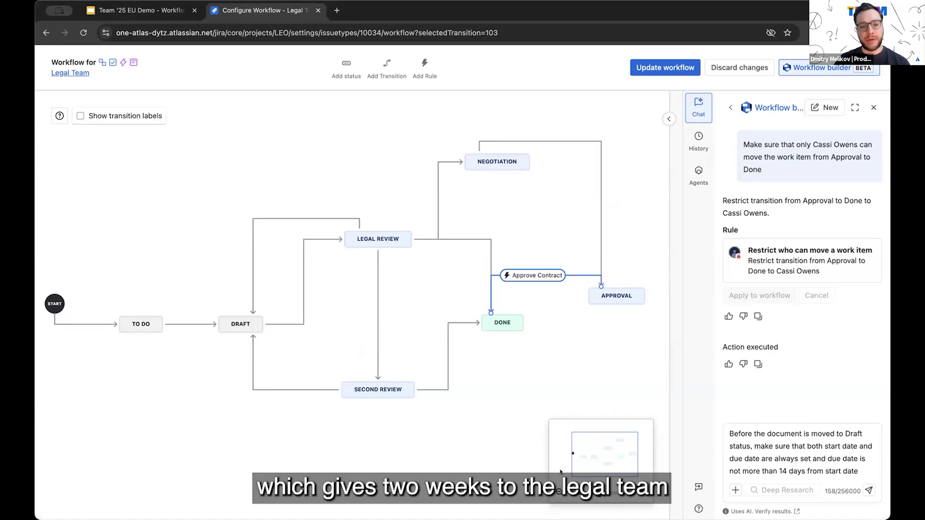
{"action": "left_click", "coordinate": [869, 490]}
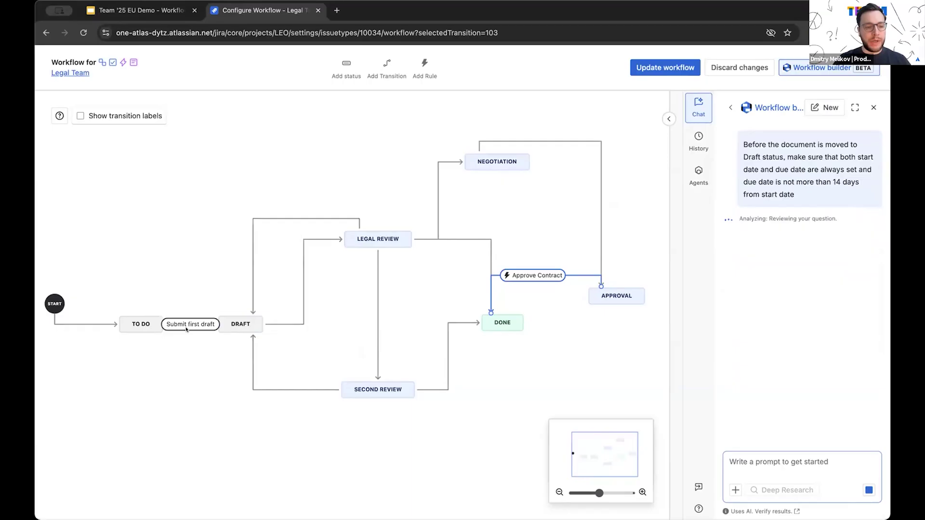
{"action": "left_click", "coordinate": [189, 324]}
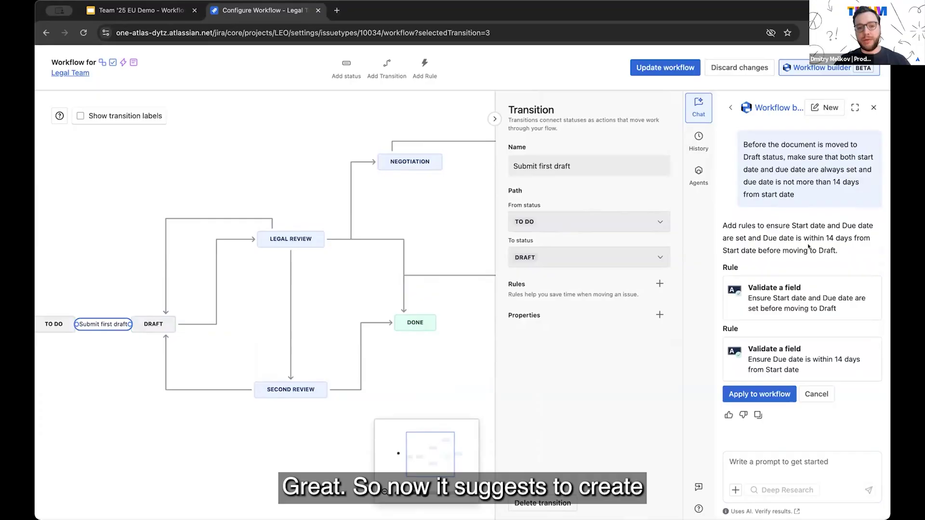
Step: Apply both suggested date rules, both dates set and due within 14 days, and review each
{"action": "left_click", "coordinate": [769, 395]}
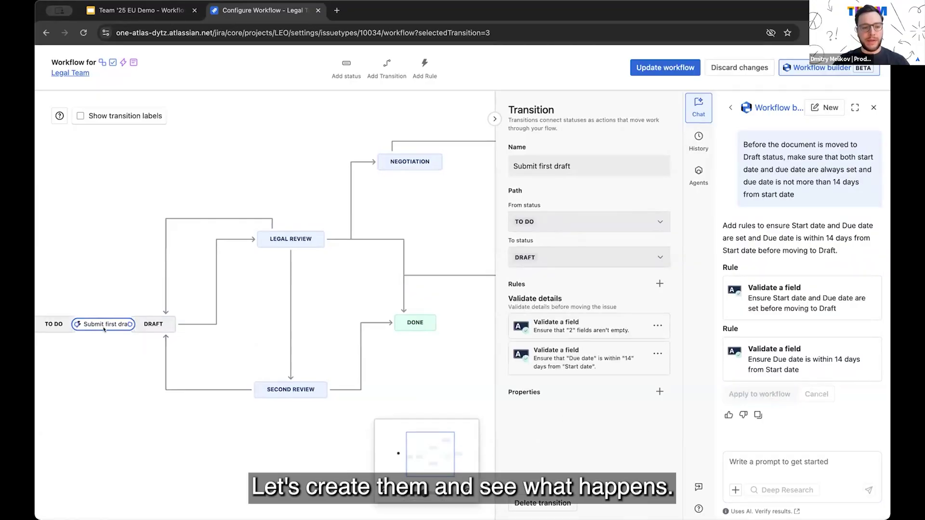
{"action": "left_click", "coordinate": [566, 329]}
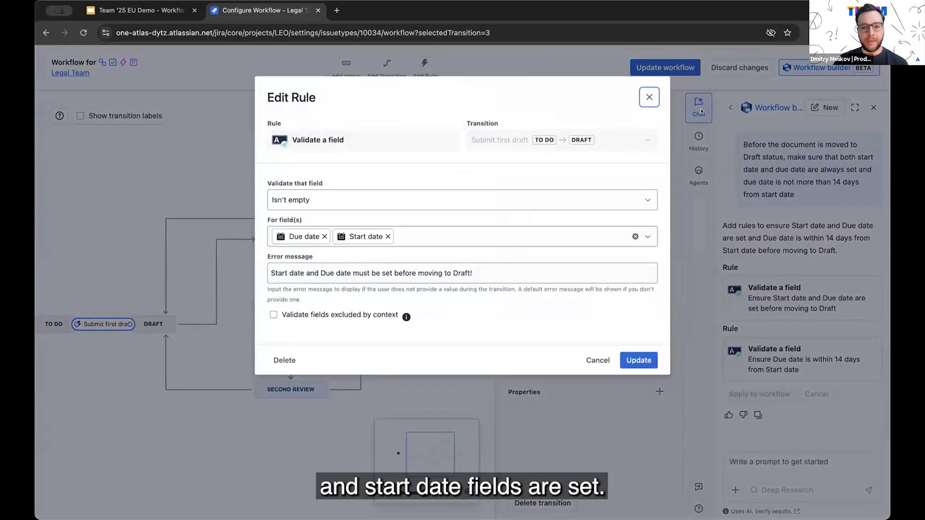
{"action": "left_click", "coordinate": [649, 98]}
{"action": "left_click", "coordinate": [572, 364]}
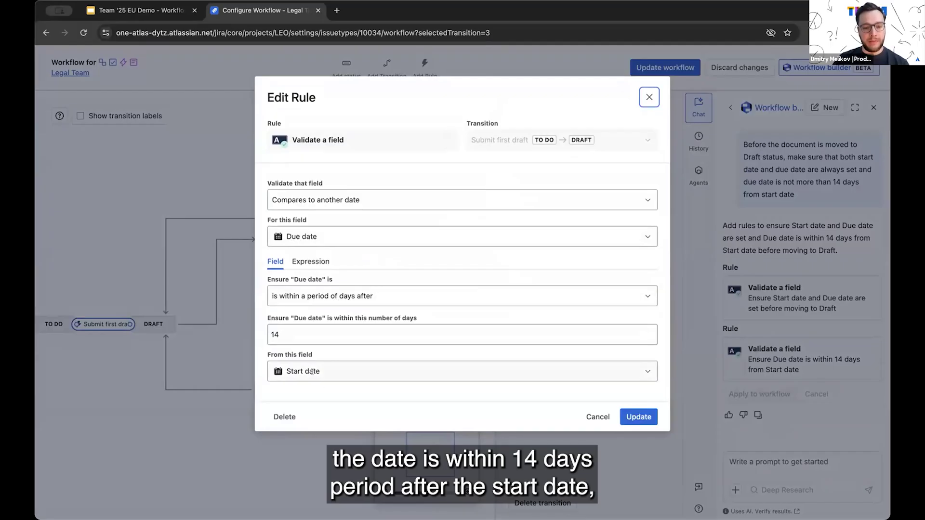
{"action": "left_click", "coordinate": [649, 97]}
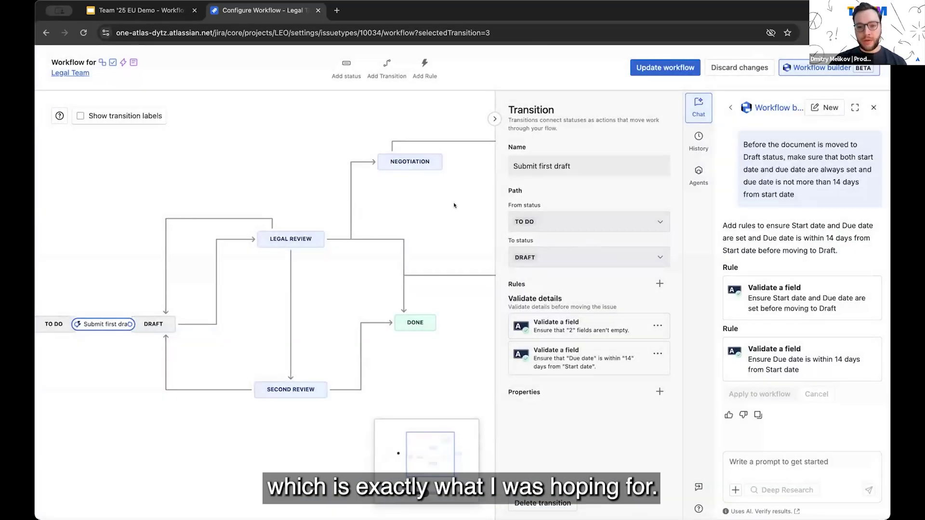
Step: Save the updated workflow and advance the presentation to the midday Jira maintenance question slide
{"action": "left_click", "coordinate": [665, 67]}
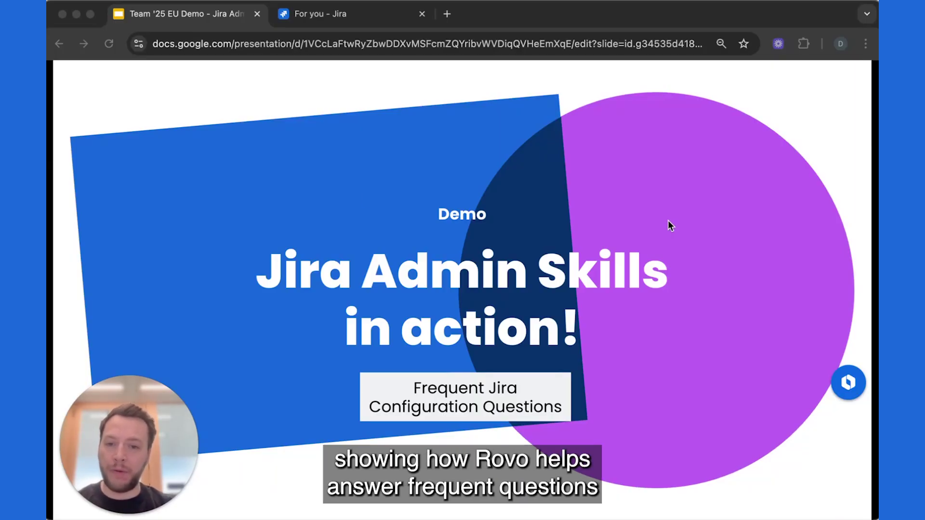
{"action": "left_click", "coordinate": [368, 157]}
{"action": "key", "text": "Right"}
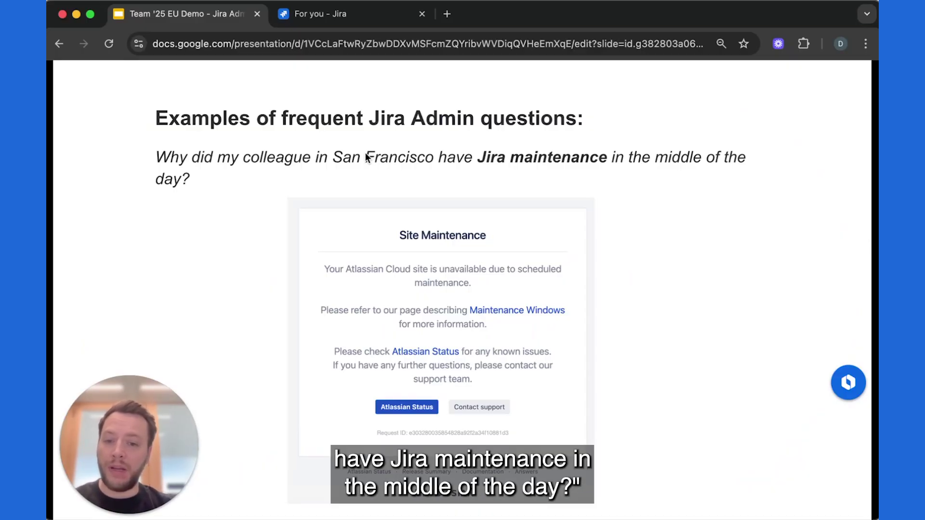
Step: Ask Rovo on Jira's For you page why Jira maintenance happened at midday
{"action": "left_click", "coordinate": [314, 14]}
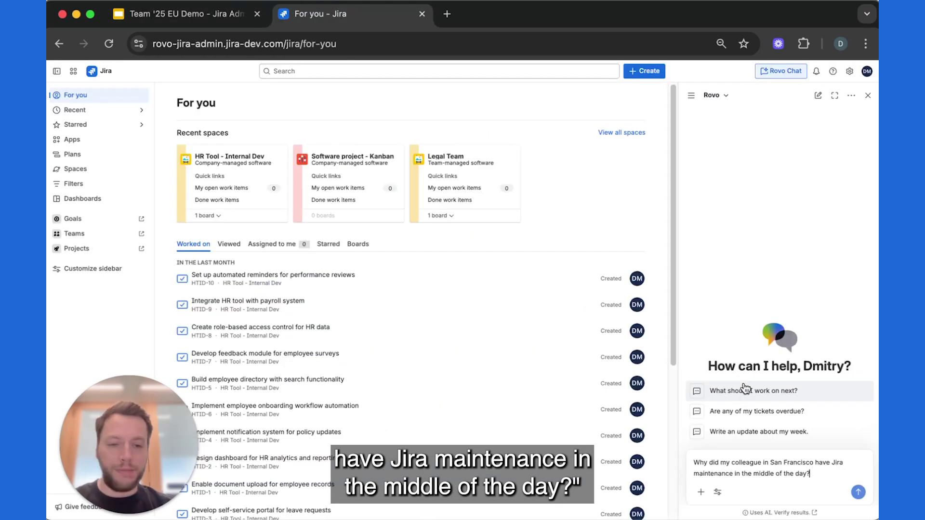
{"action": "left_click", "coordinate": [858, 492]}
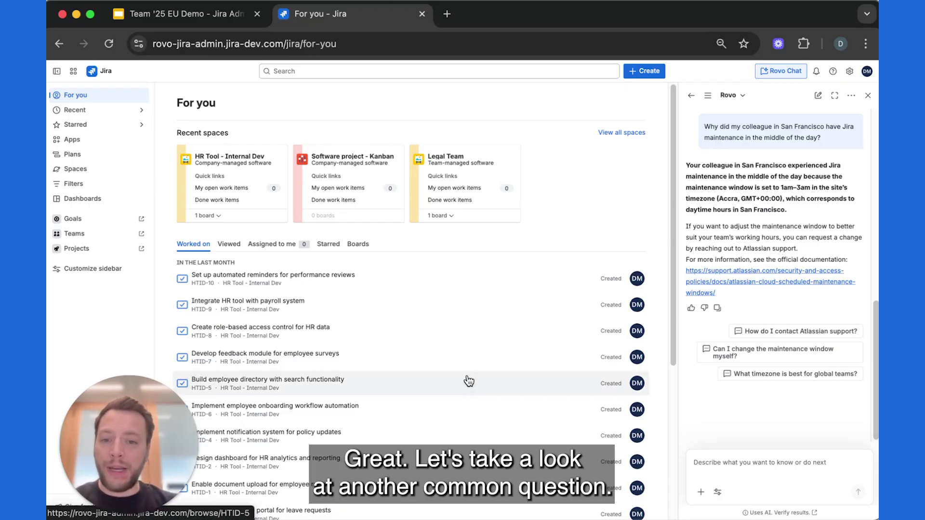
Step: Ask Rovo the presentation's field-limit question and follow its suggested Site Optimizer link
{"action": "key", "text": "ctrl+shift+Tab"}
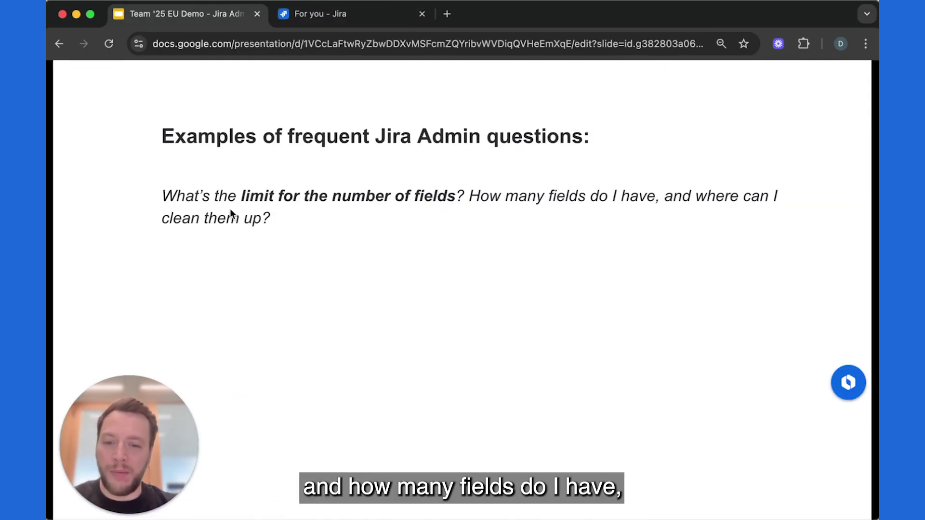
{"action": "left_click", "coordinate": [347, 19]}
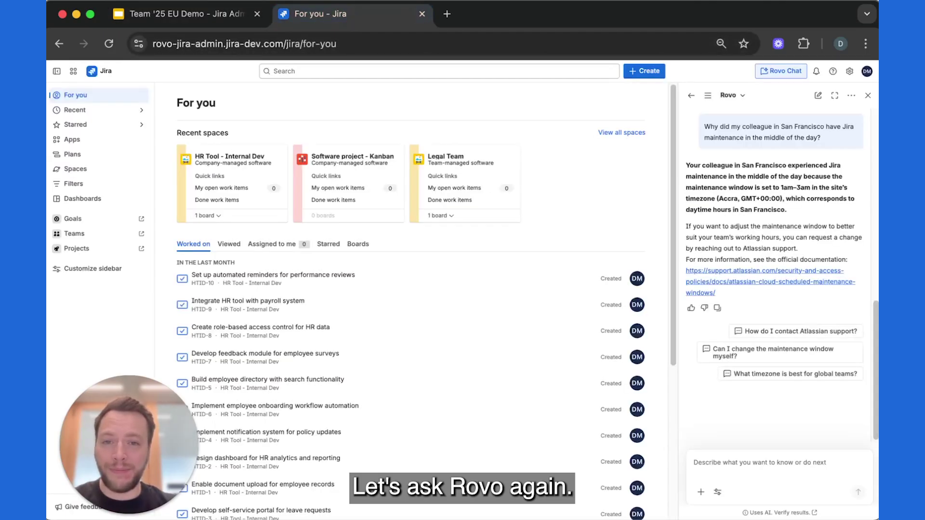
{"action": "left_click", "coordinate": [713, 470]}
{"action": "type", "text": "What's the limit for the number of fields? How many fields do I have, and where can I clean them up?"}
{"action": "key", "text": "Return"}
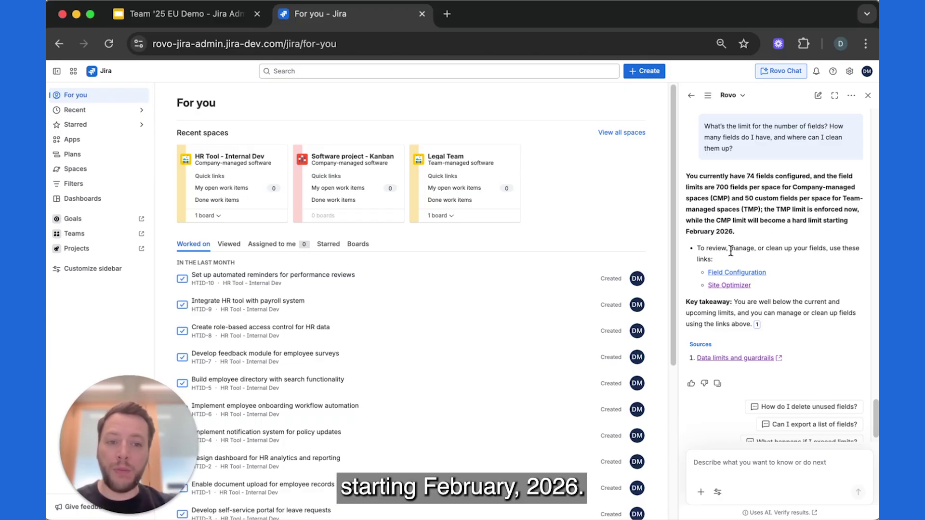
{"action": "left_click", "coordinate": [731, 286]}
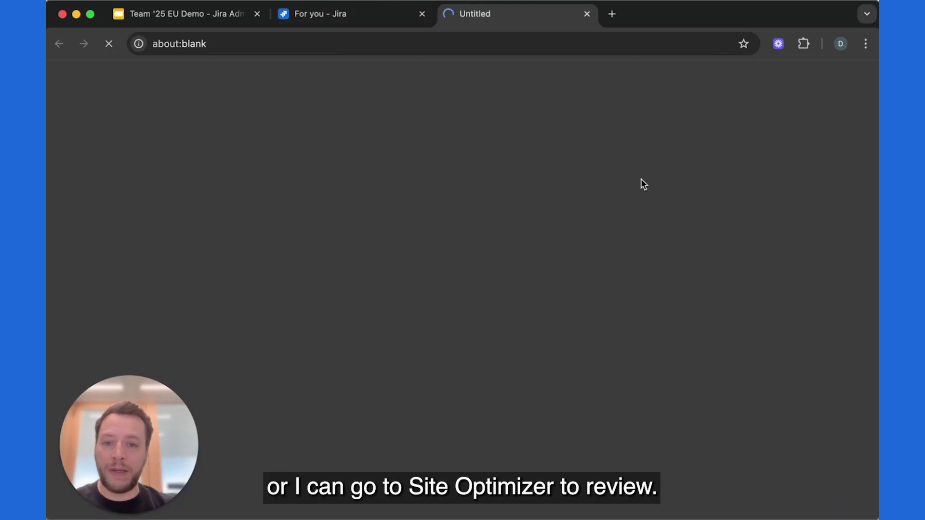